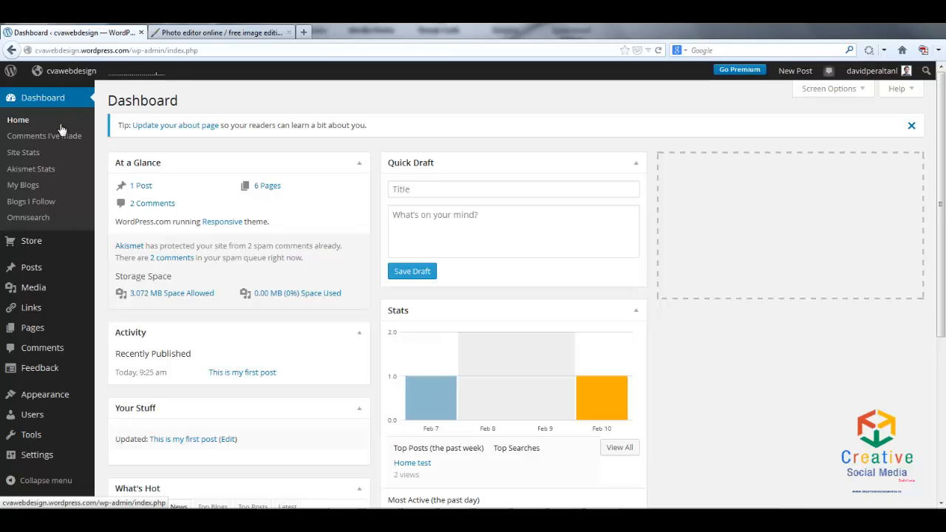
Upload the "For my blog" picture from folder 0 in Afbeeldingen to the Media Library.
{"action": "mouse_move", "coordinate": [40, 295]}
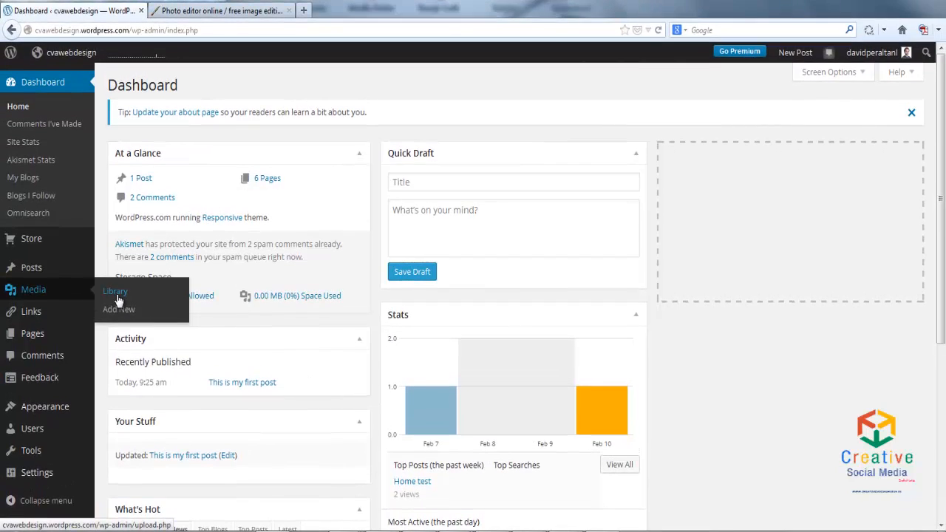
{"action": "left_click", "coordinate": [116, 291]}
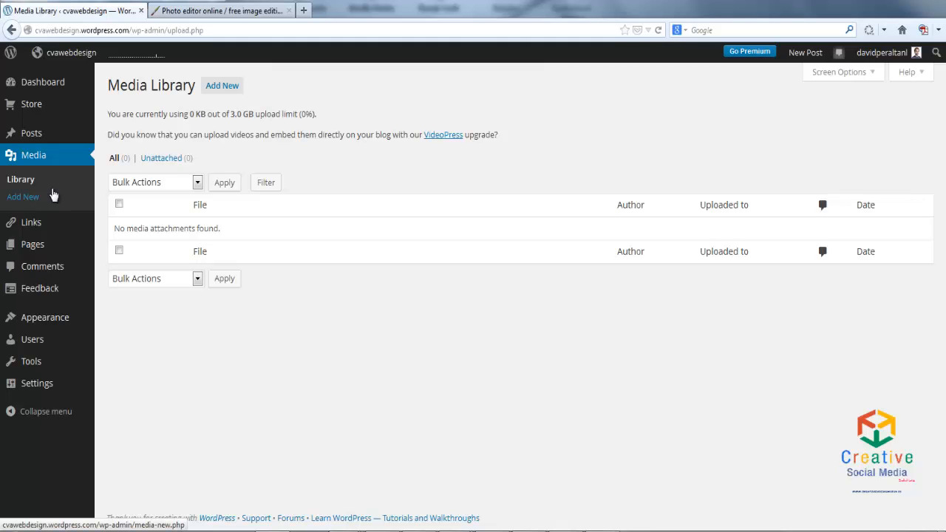
{"action": "left_click", "coordinate": [212, 89]}
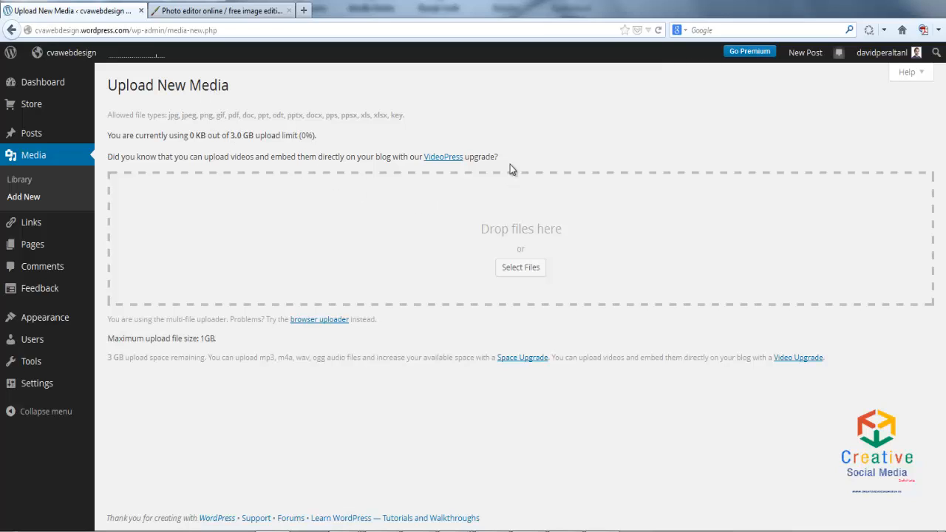
{"action": "left_click", "coordinate": [521, 267]}
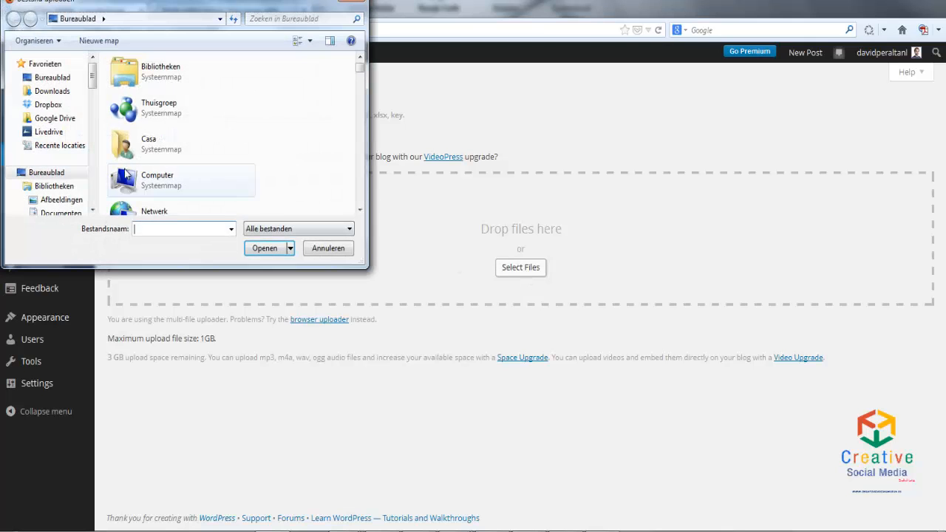
{"action": "left_click", "coordinate": [71, 200]}
{"action": "double_click", "coordinate": [177, 166]}
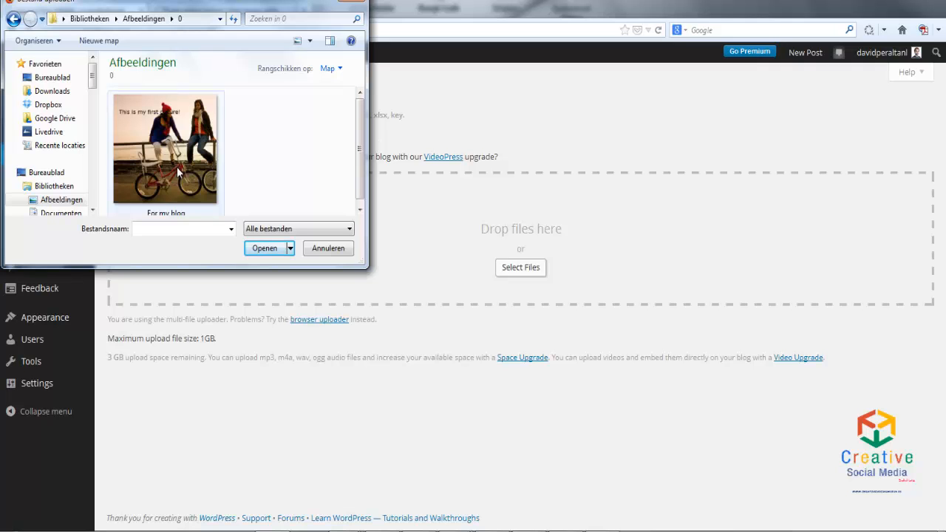
{"action": "double_click", "coordinate": [176, 166]}
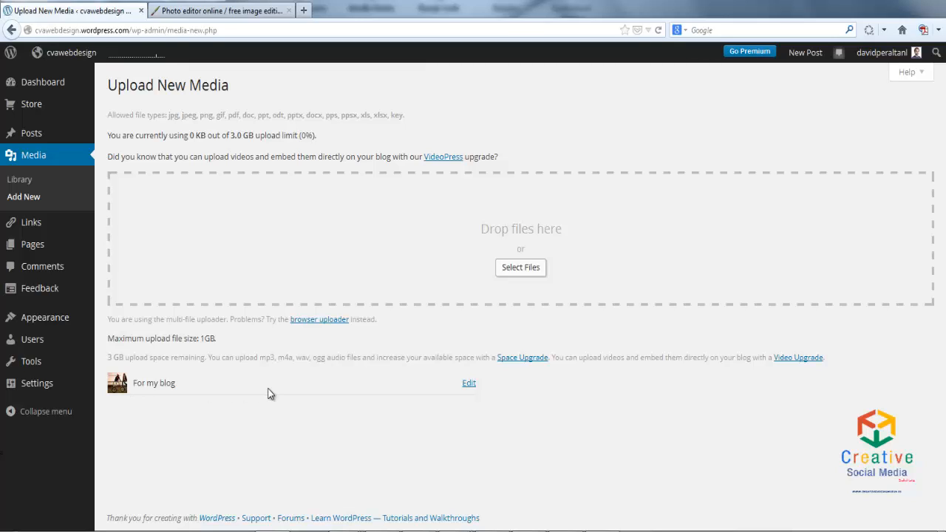
Give the uploaded "For my blog" picture the alternative text "This is my first picture" and update the attachment.
{"action": "left_click", "coordinate": [469, 384]}
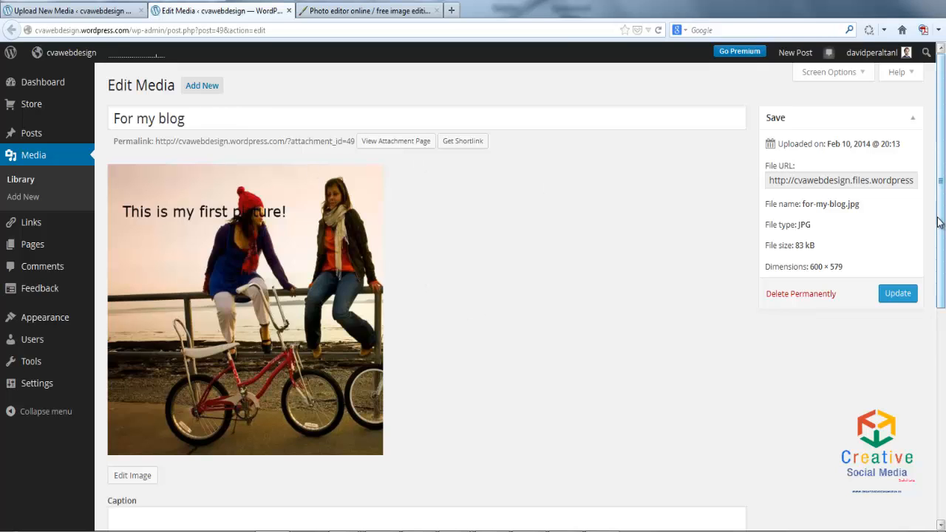
{"action": "left_click_drag", "start_coordinate": [939, 224], "coordinate": [940, 348]}
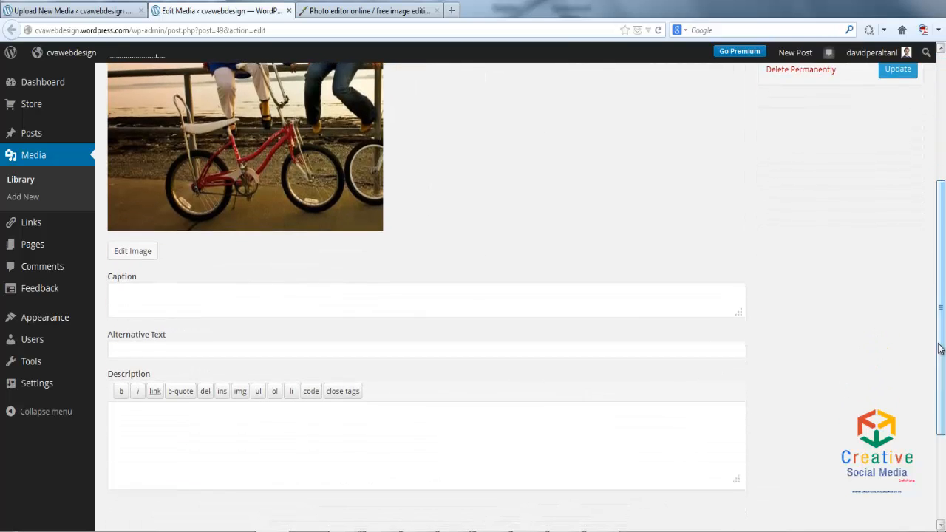
{"action": "left_click", "coordinate": [172, 348]}
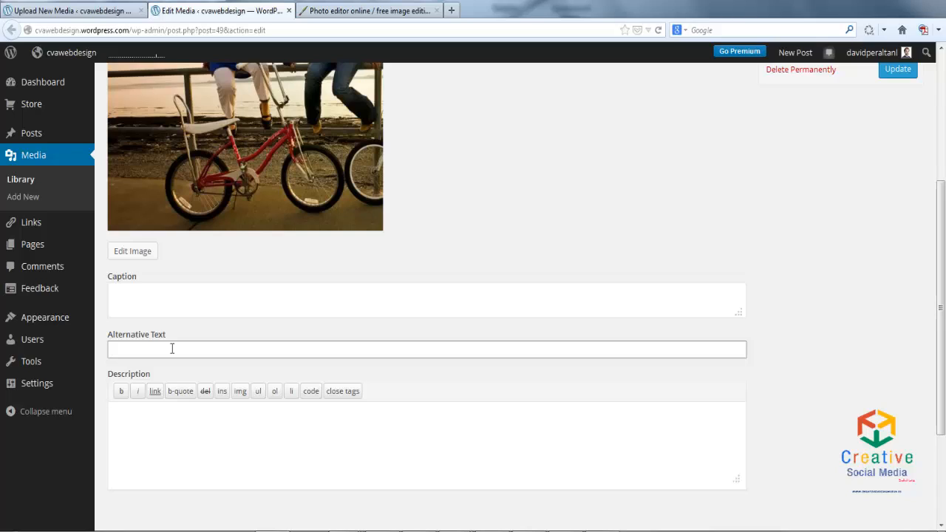
{"action": "type", "text": "This is my first picture"}
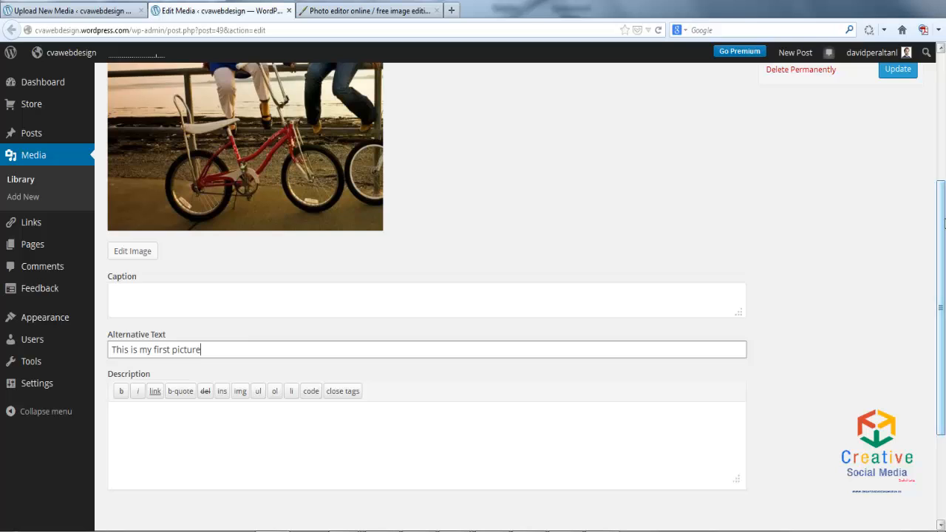
{"action": "scroll", "coordinate": [943, 223], "scroll_direction": "up", "scroll_amount": 2}
{"action": "left_click", "coordinate": [908, 133]}
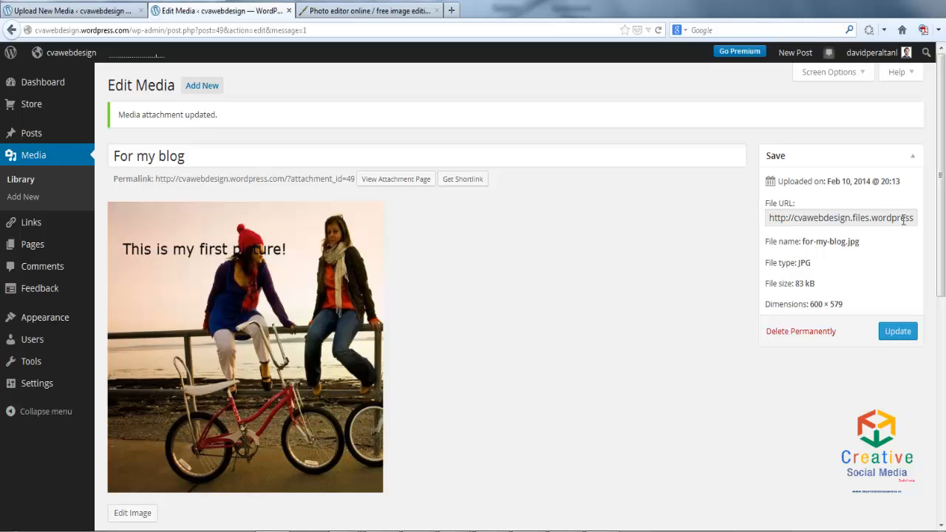
{"action": "left_click_drag", "start_coordinate": [769, 219], "coordinate": [645, 233]}
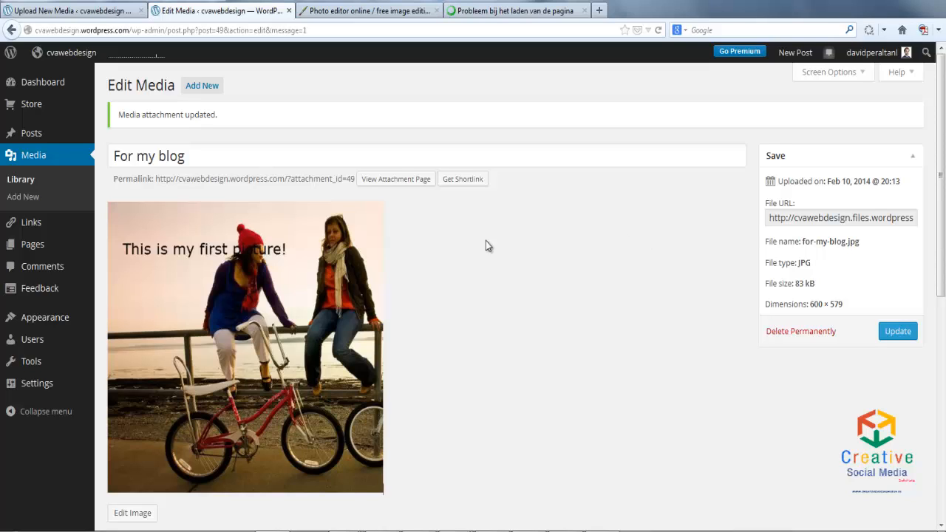
Open the post "This is my first post" for editing and place the cursor at the start of its body text.
{"action": "mouse_move", "coordinate": [39, 137]}
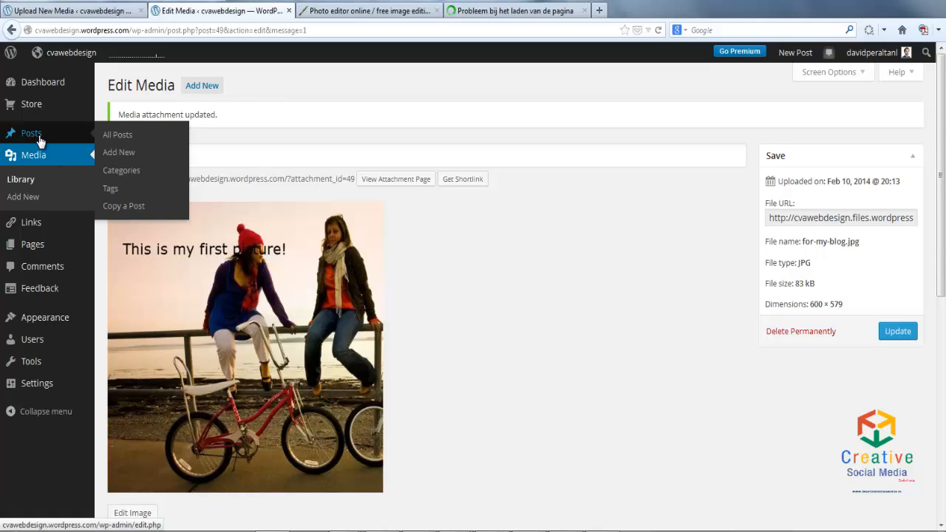
{"action": "left_click", "coordinate": [123, 140]}
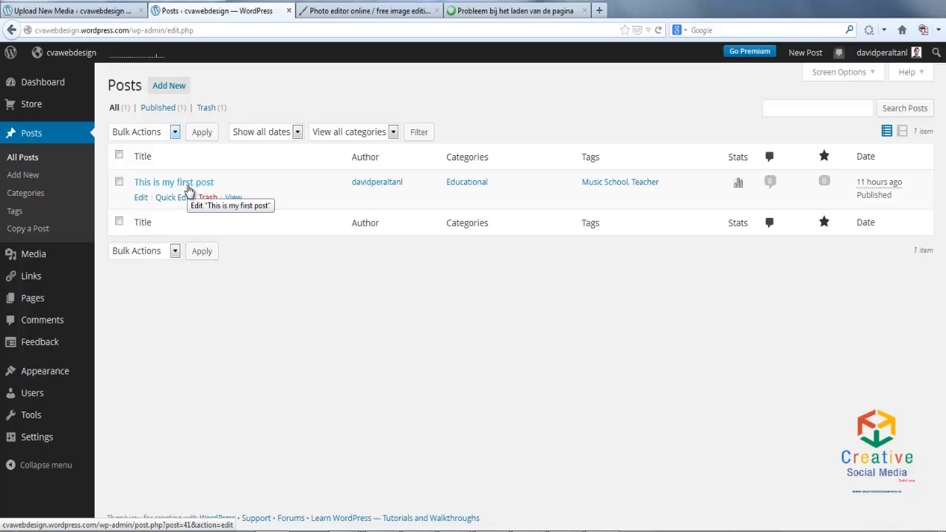
{"action": "left_click", "coordinate": [188, 190]}
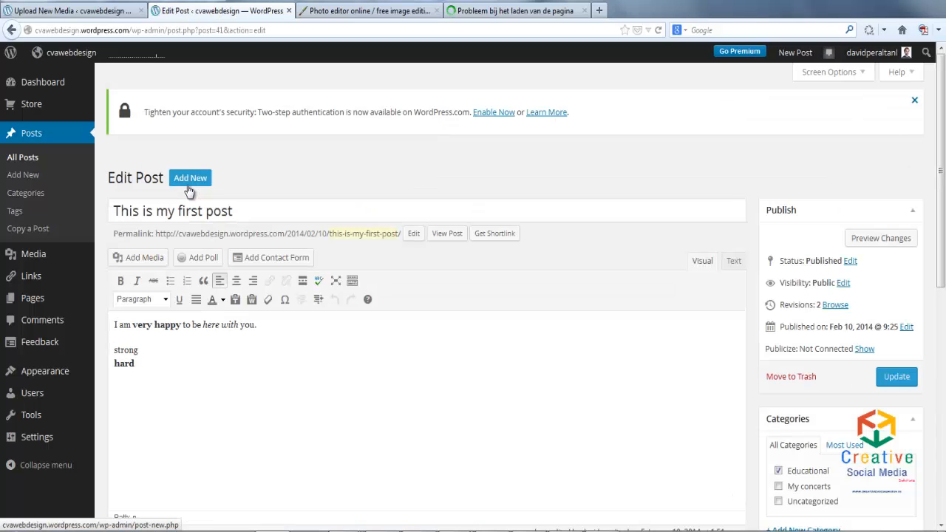
{"action": "left_click", "coordinate": [115, 326]}
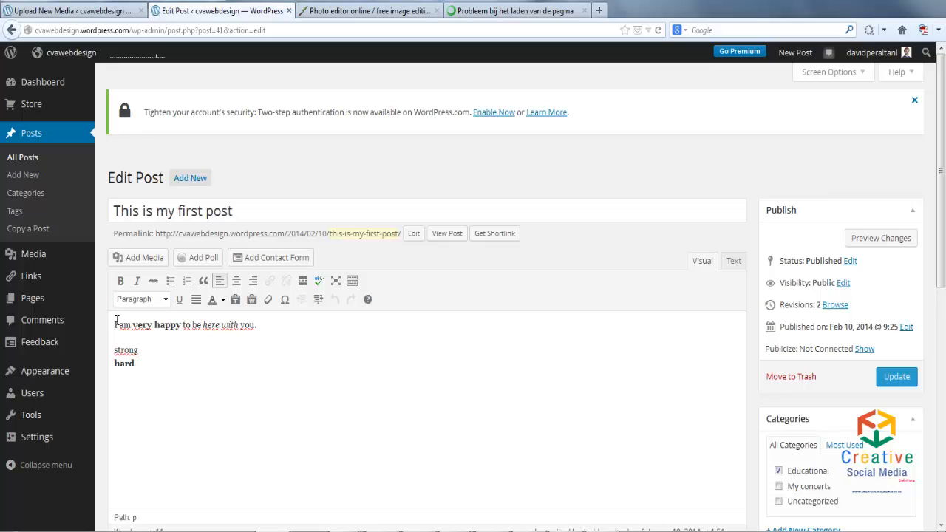
Choose the for-my-blog.jpg picture from the Media Library as media for the post.
{"action": "left_click", "coordinate": [156, 265]}
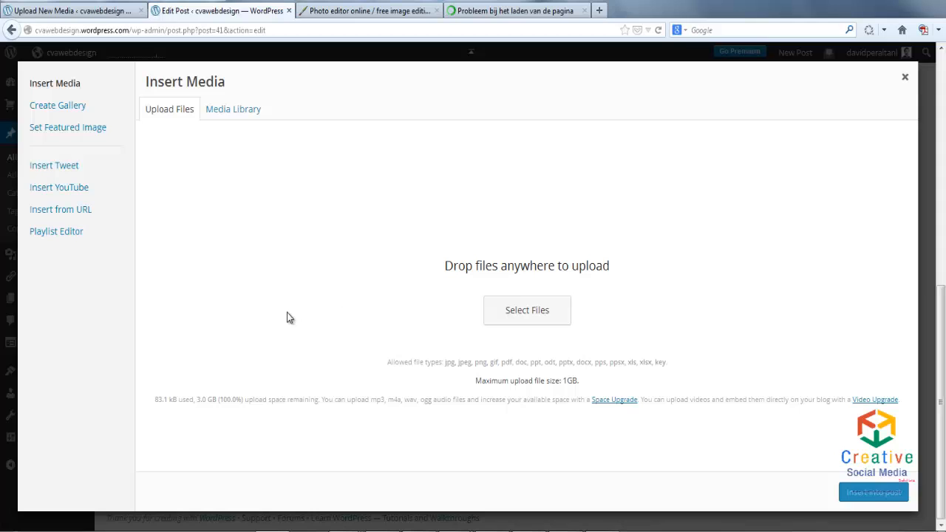
{"action": "left_click", "coordinate": [237, 116]}
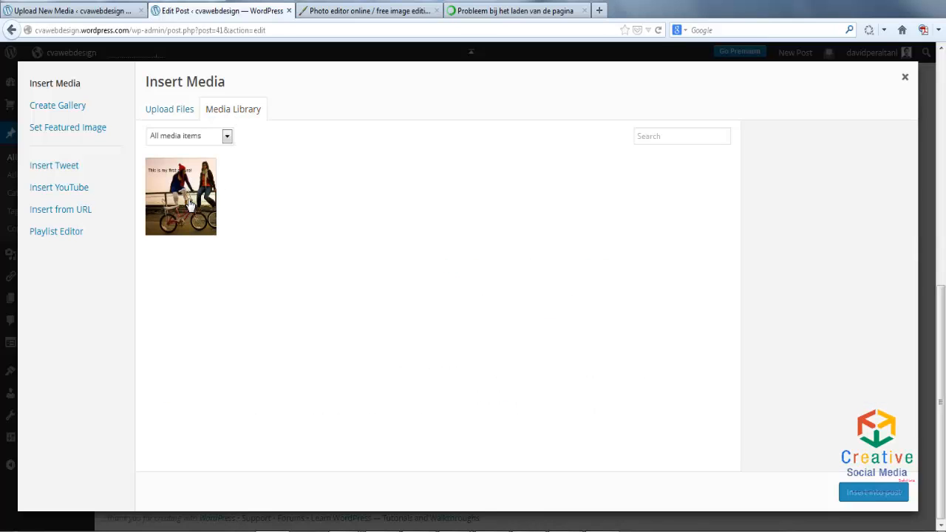
{"action": "left_click", "coordinate": [190, 204]}
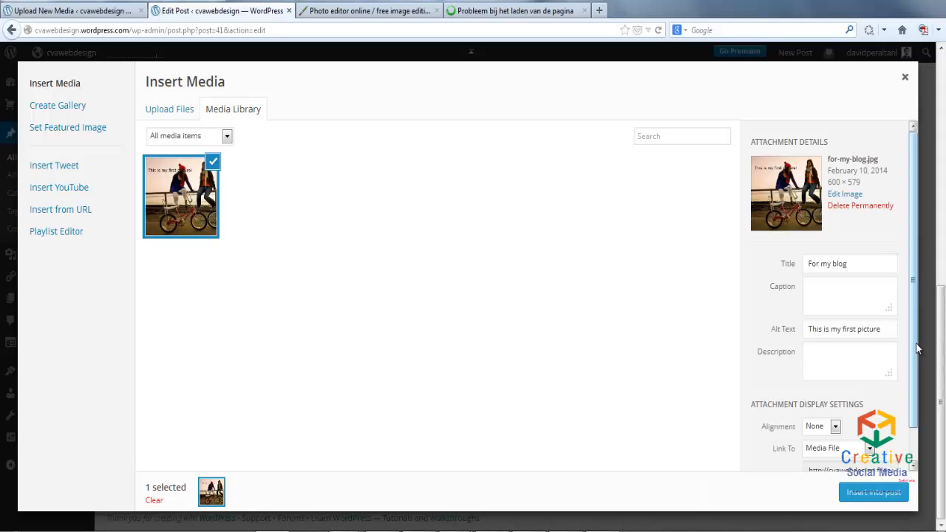
Try the Left, Center, Right and None alignments for the picture and settle on Left.
{"action": "scroll", "coordinate": [865, 381], "scroll_direction": "down", "scroll_amount": 1}
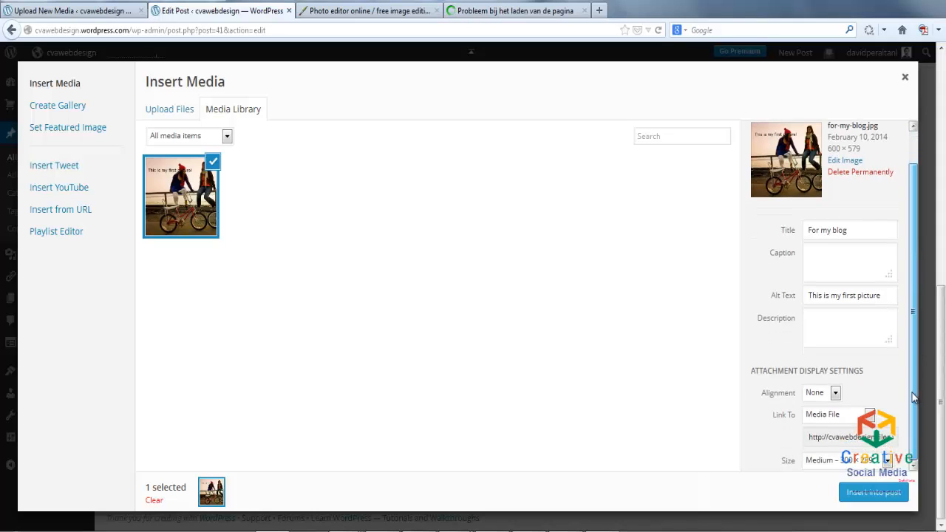
{"action": "left_click", "coordinate": [834, 397]}
{"action": "left_click", "coordinate": [832, 407]}
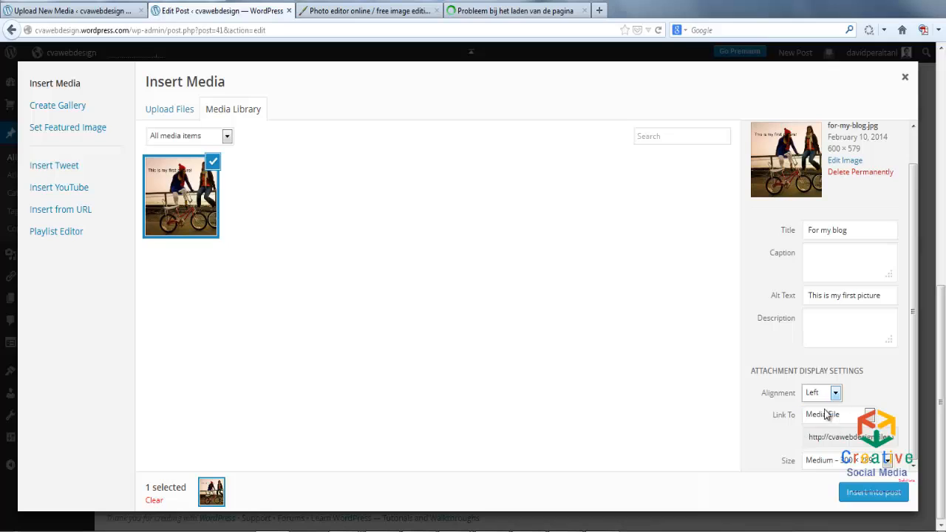
{"action": "left_click", "coordinate": [836, 398]}
{"action": "left_click", "coordinate": [828, 419]}
{"action": "left_click", "coordinate": [837, 396]}
{"action": "left_click", "coordinate": [823, 431]}
{"action": "left_click", "coordinate": [836, 397]}
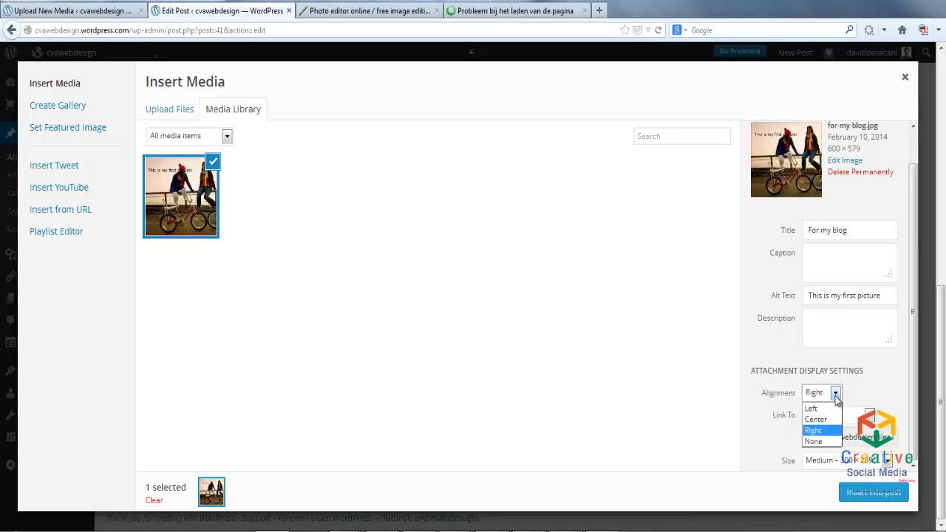
{"action": "left_click", "coordinate": [826, 441]}
{"action": "left_click", "coordinate": [835, 394]}
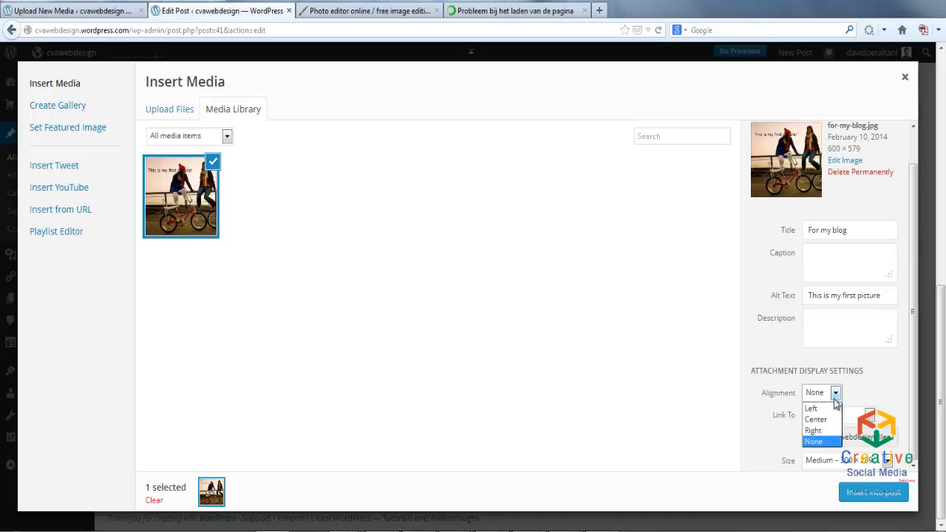
{"action": "left_click", "coordinate": [826, 411]}
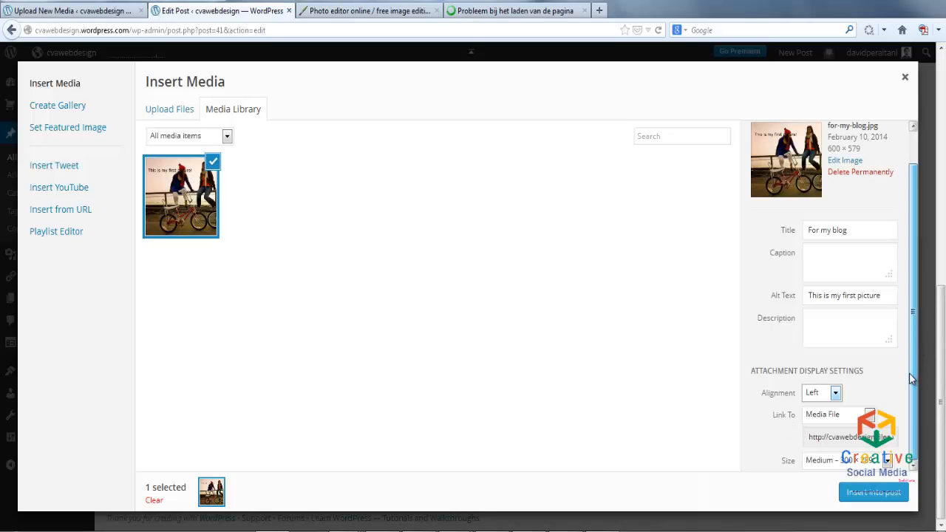
Insert the picture into the post with Link To set to None and size Medium – 300 × 289.
{"action": "left_click", "coordinate": [871, 419]}
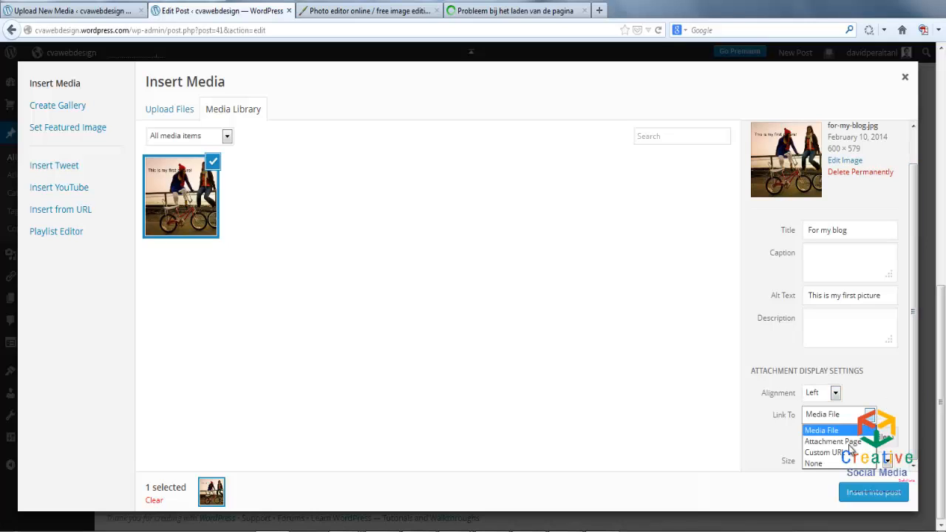
{"action": "left_click", "coordinate": [825, 464]}
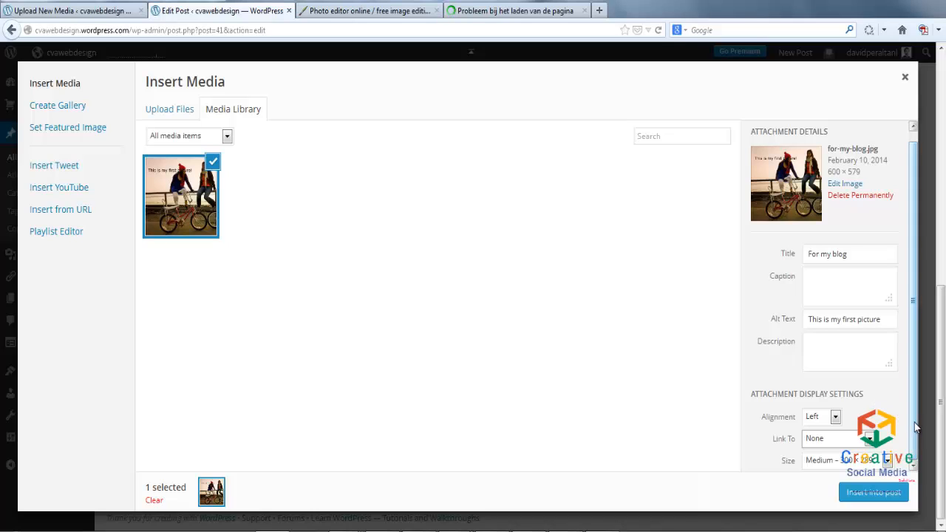
{"action": "left_click", "coordinate": [886, 461]}
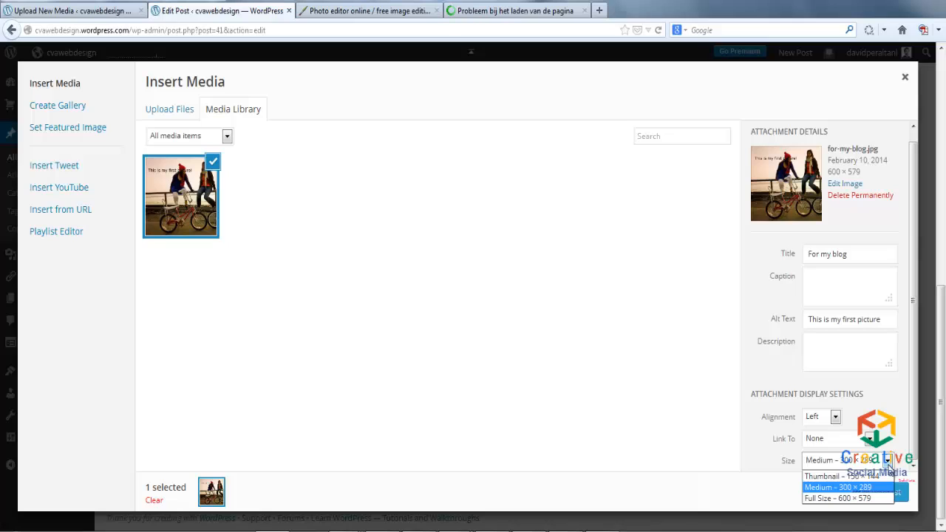
{"action": "left_click", "coordinate": [856, 488]}
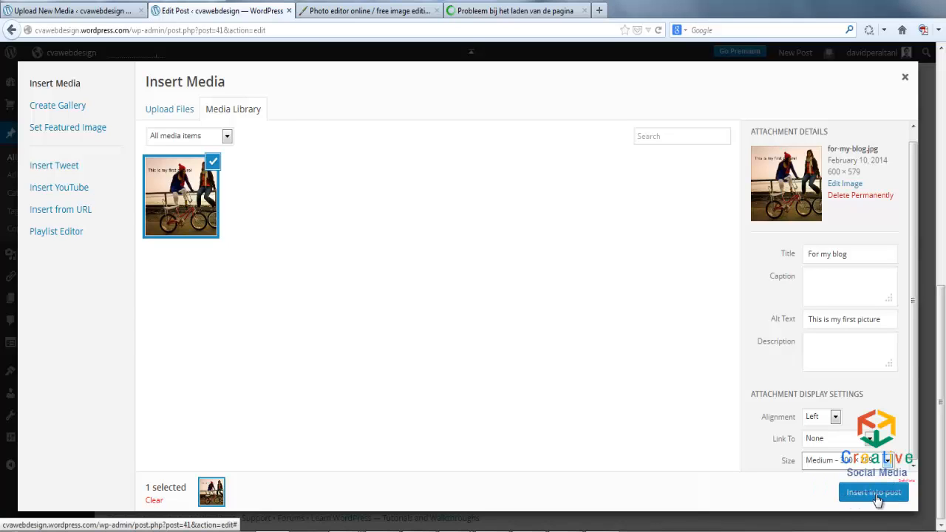
{"action": "left_click", "coordinate": [874, 497]}
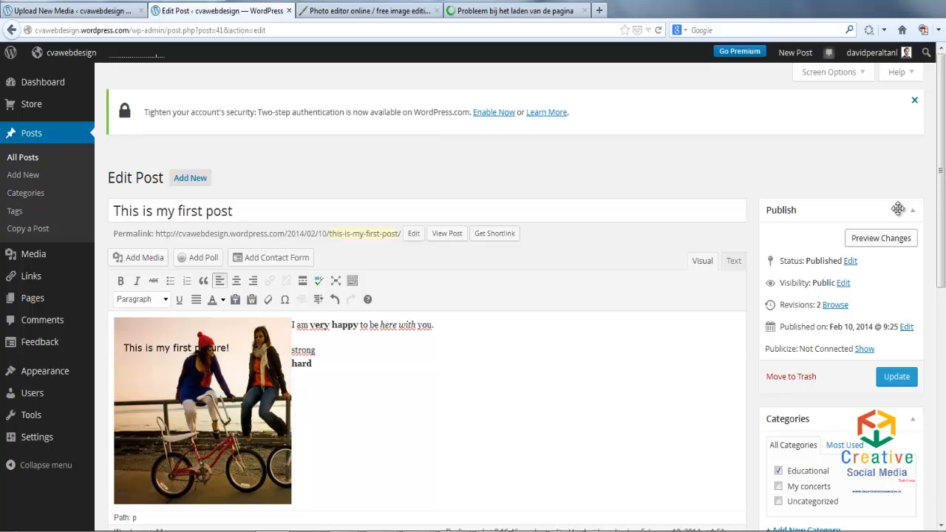
Close the browser tab with the page-loading problem and preview the changes to the post.
{"action": "mouse_move", "coordinate": [939, 189]}
{"action": "left_mouse_down"}
{"action": "mouse_move", "coordinate": [943, 205]}
{"action": "mouse_move", "coordinate": [942, 186]}
{"action": "left_mouse_up"}
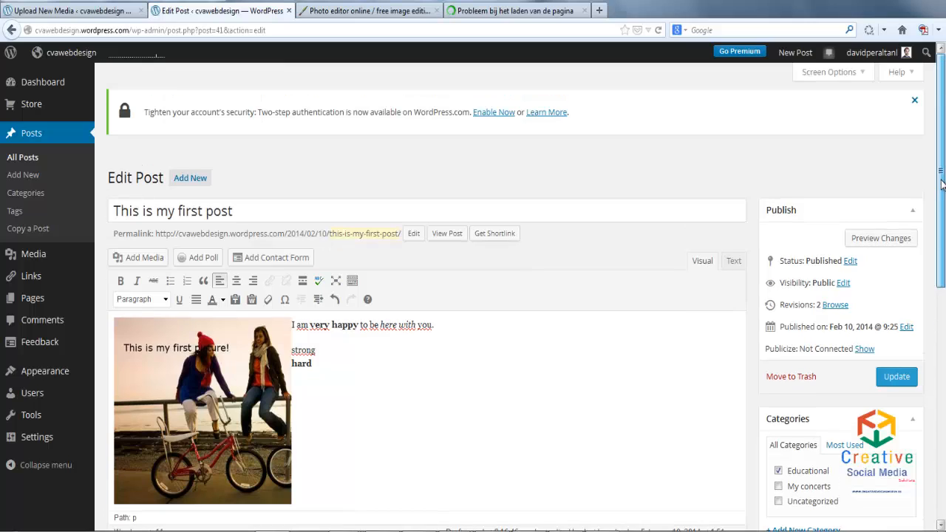
{"action": "left_click", "coordinate": [584, 11]}
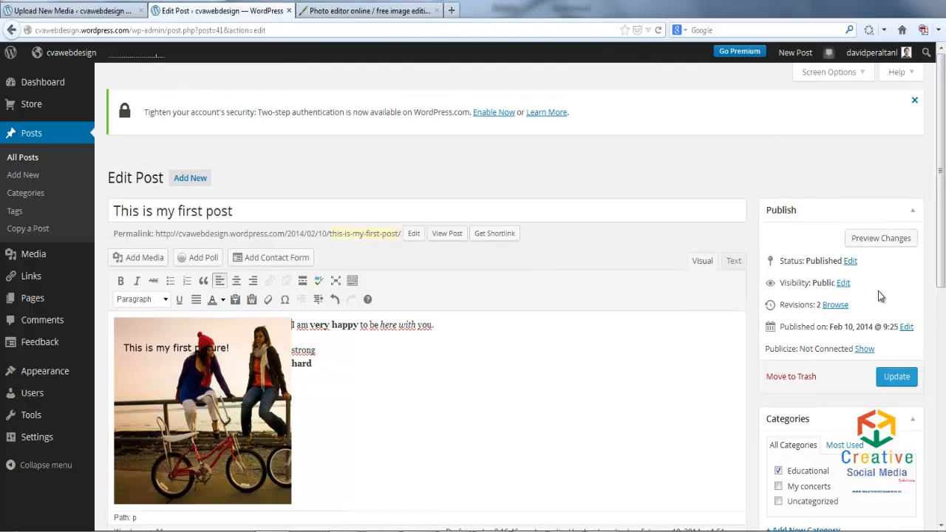
{"action": "left_click", "coordinate": [879, 238]}
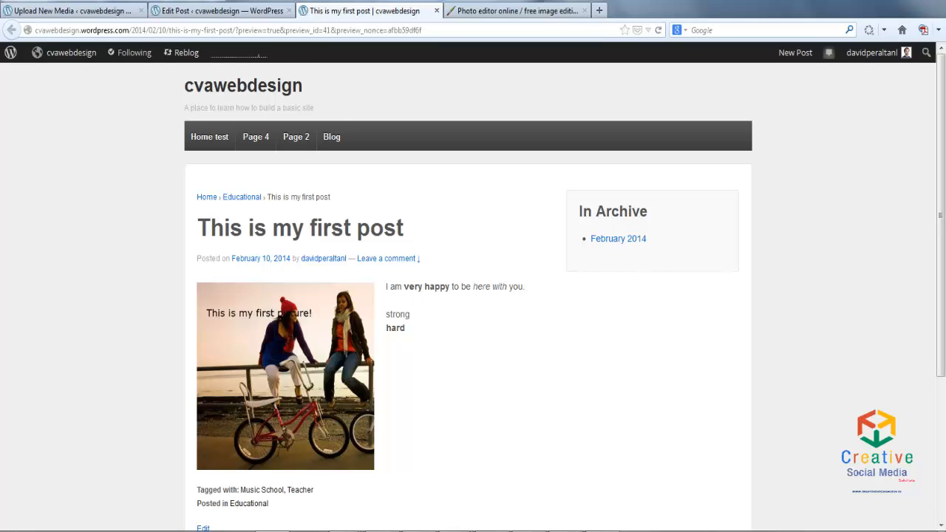
Return to the Edit Post page and update the published post with the inserted picture.
{"action": "left_click", "coordinate": [250, 12]}
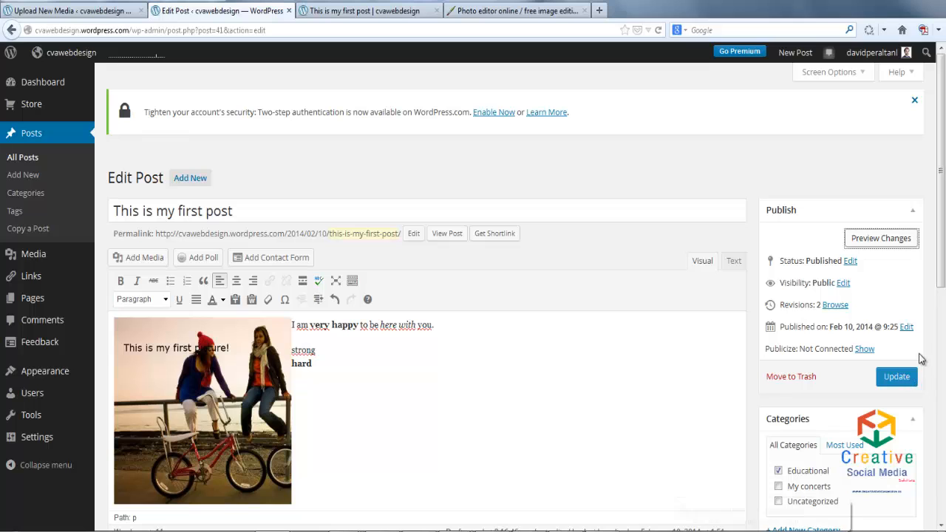
{"action": "left_click_drag", "start_coordinate": [942, 279], "coordinate": [942, 365]}
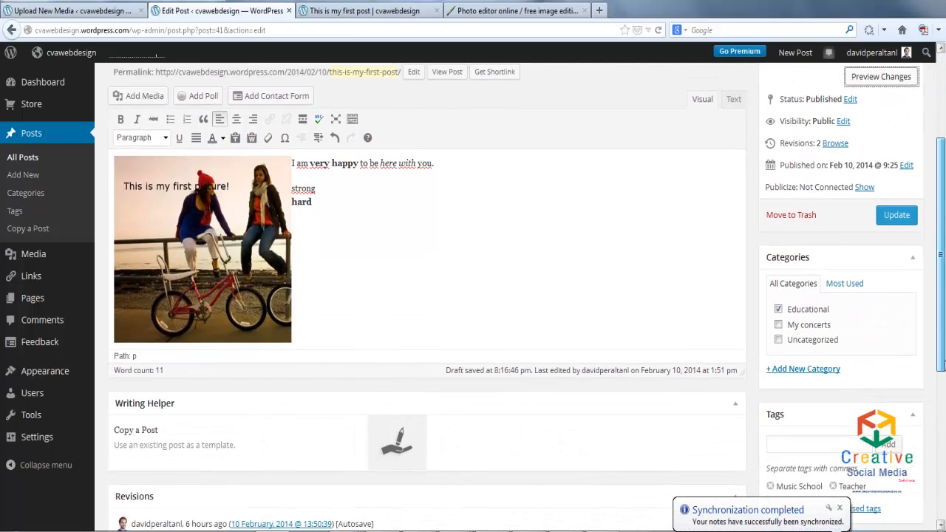
{"action": "left_click", "coordinate": [894, 215]}
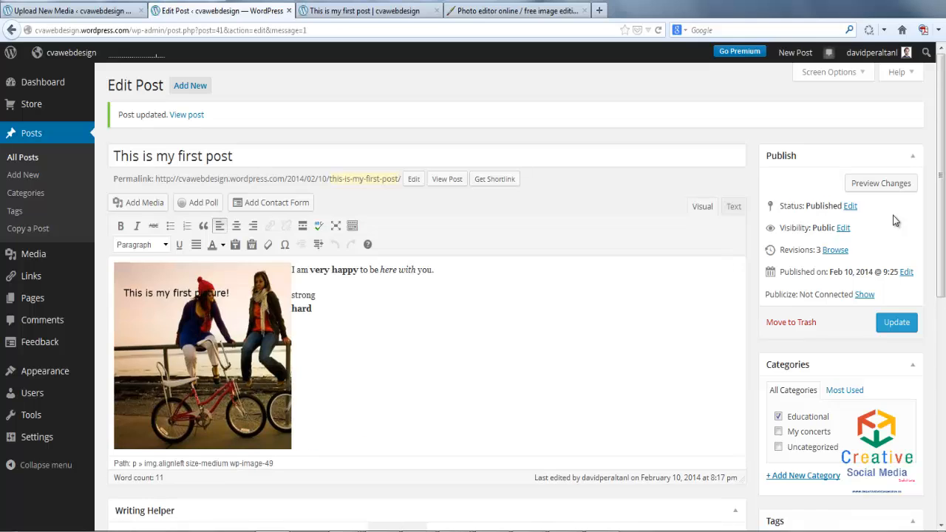
Set the for-my-blog.jpg picture from the media library as the post's featured image.
{"action": "left_click_drag", "start_coordinate": [941, 202], "coordinate": [940, 349]}
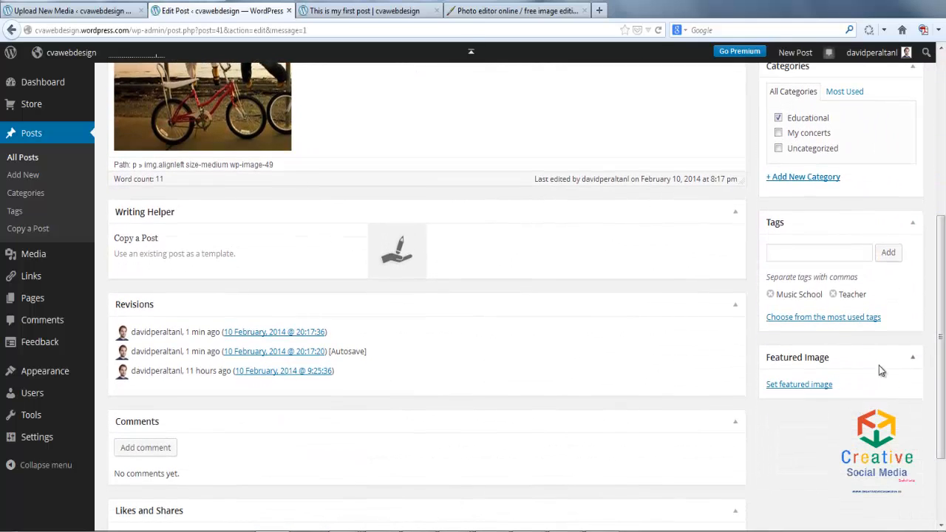
{"action": "left_click", "coordinate": [826, 386]}
{"action": "left_click", "coordinate": [824, 385]}
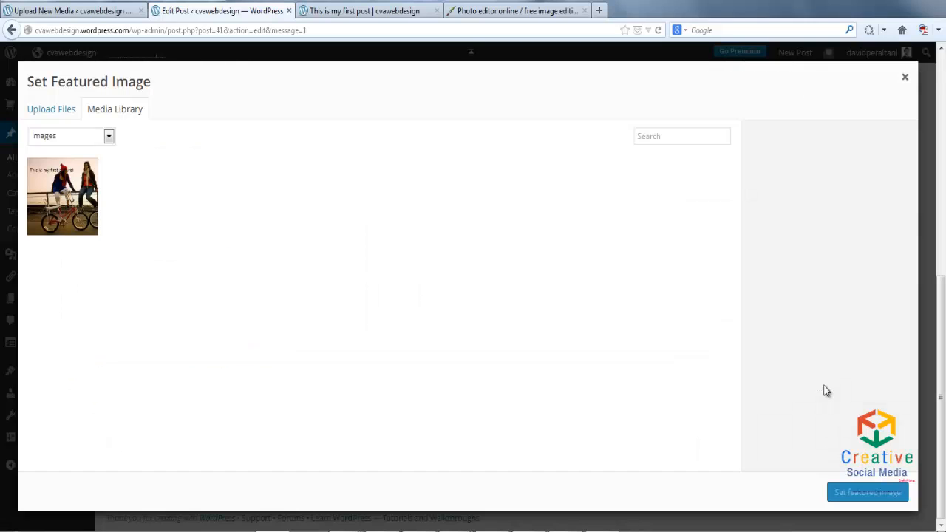
{"action": "left_click", "coordinate": [77, 204]}
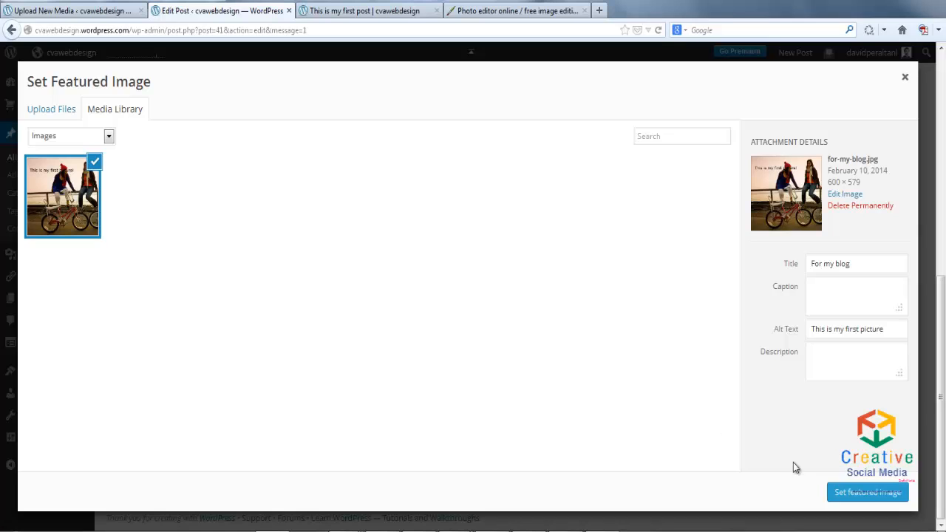
{"action": "left_click", "coordinate": [876, 493]}
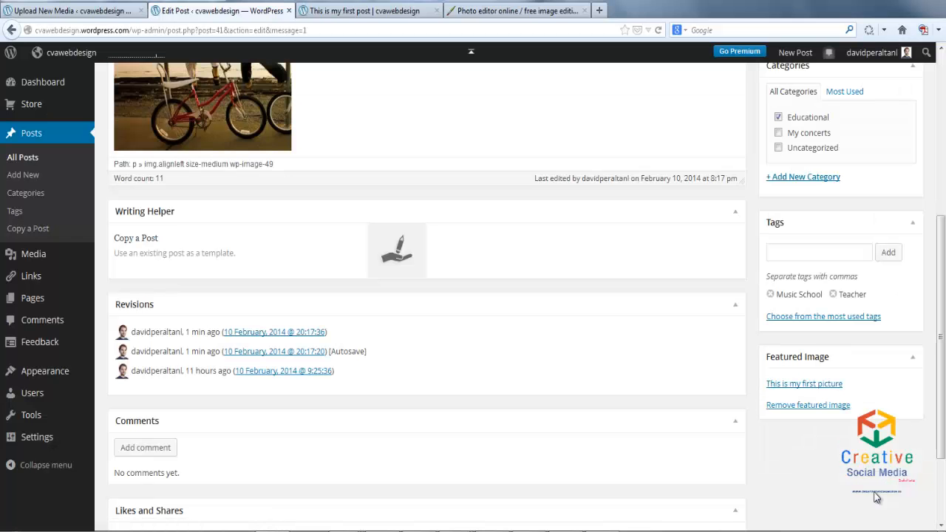
Link the picture in the post body to the site's existing content Page 3.
{"action": "left_click_drag", "start_coordinate": [943, 410], "coordinate": [943, 284]}
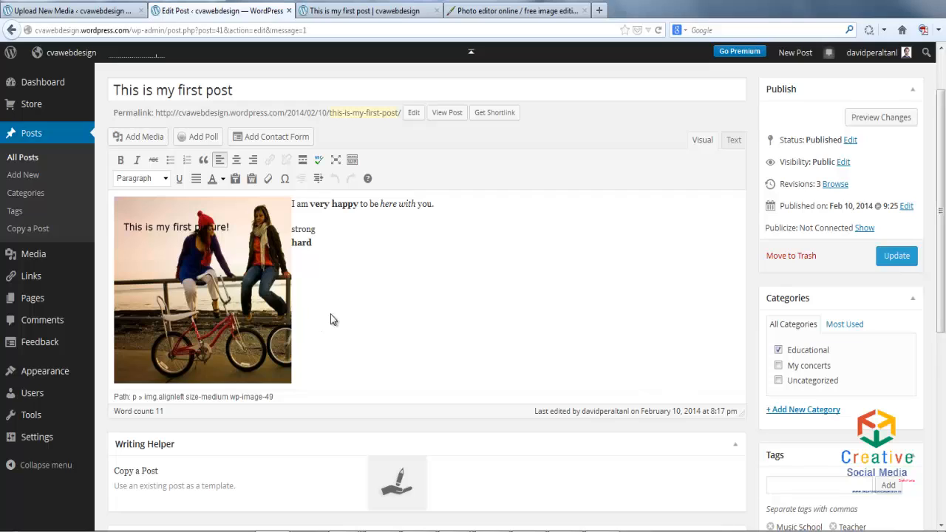
{"action": "left_click", "coordinate": [241, 299]}
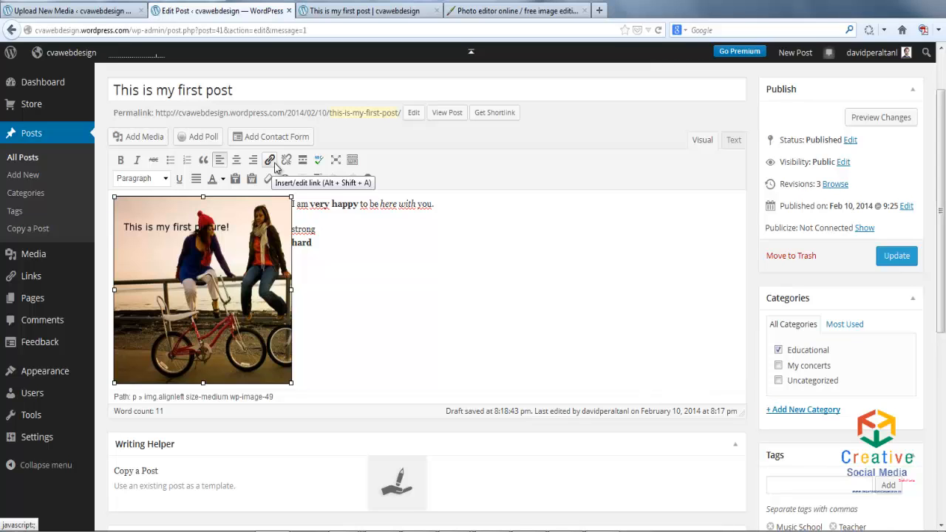
{"action": "left_click", "coordinate": [271, 160]}
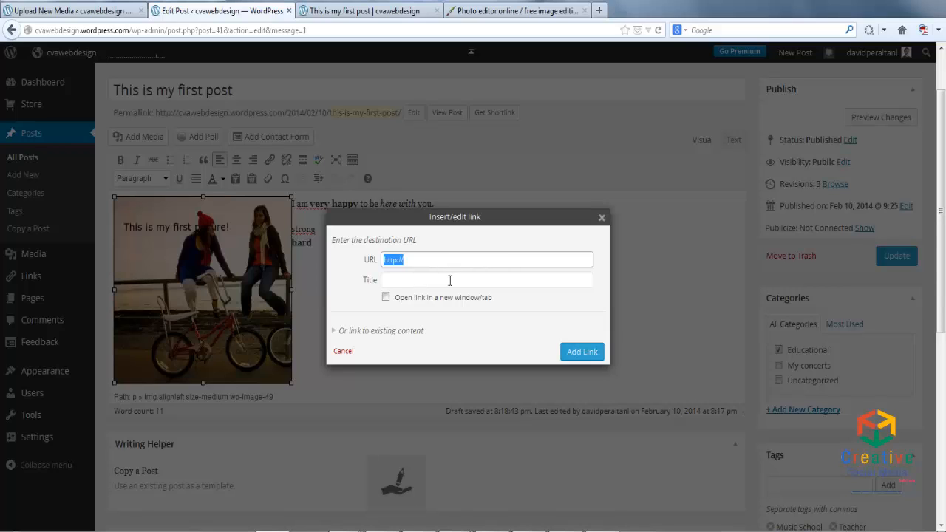
{"action": "left_click", "coordinate": [395, 333]}
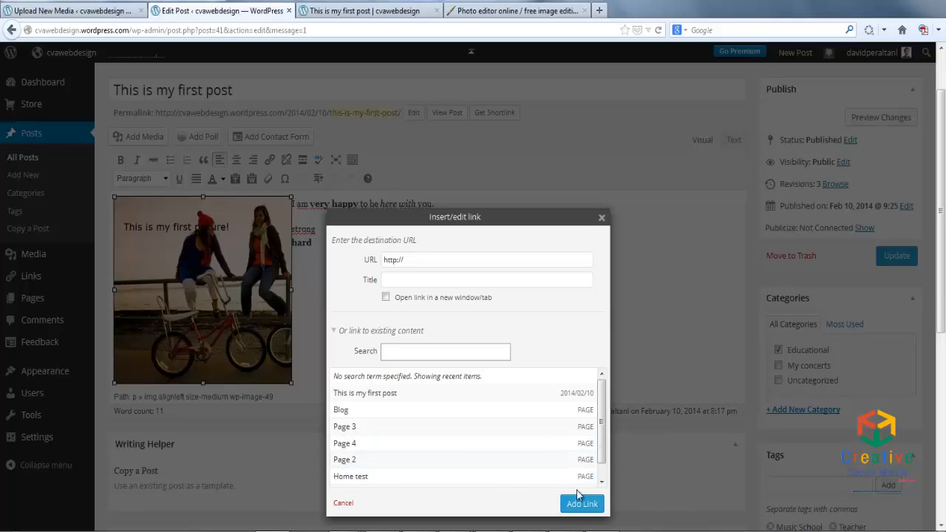
{"action": "left_click", "coordinate": [365, 432]}
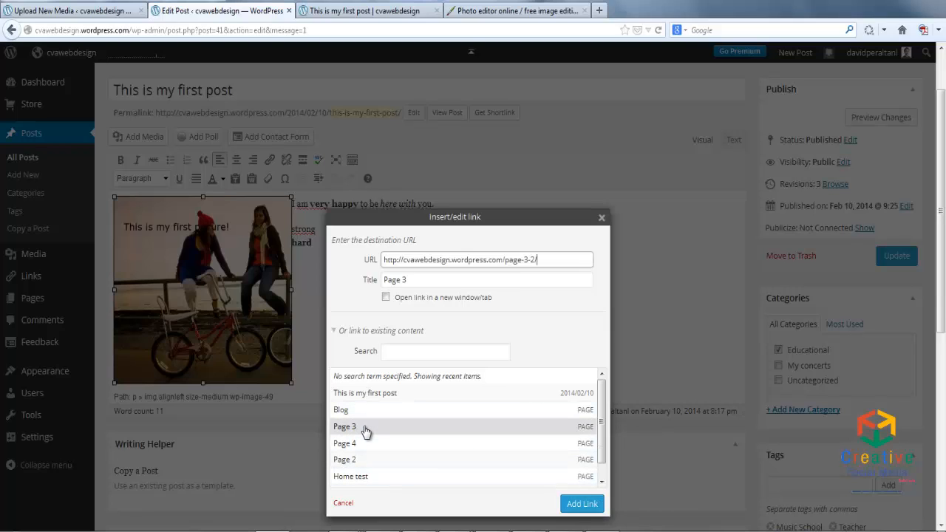
{"action": "left_click", "coordinate": [581, 504]}
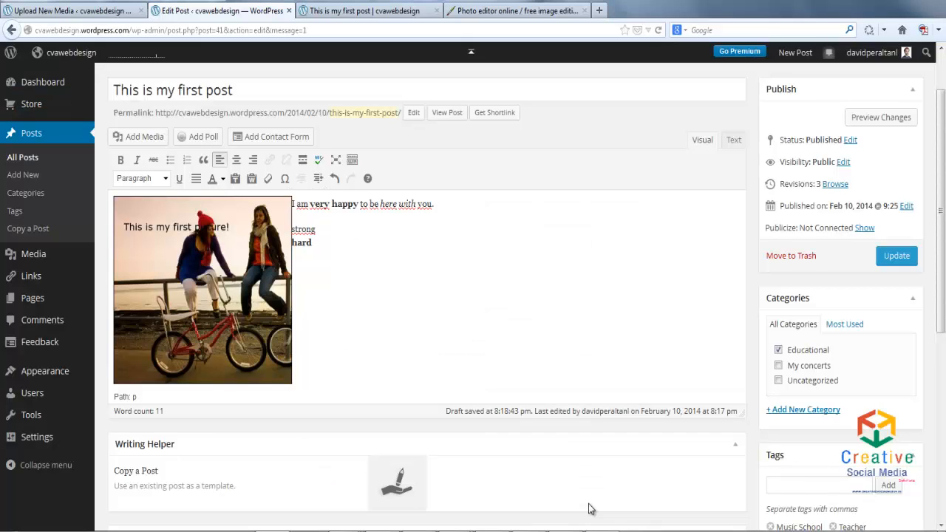
{"action": "left_click", "coordinate": [335, 328]}
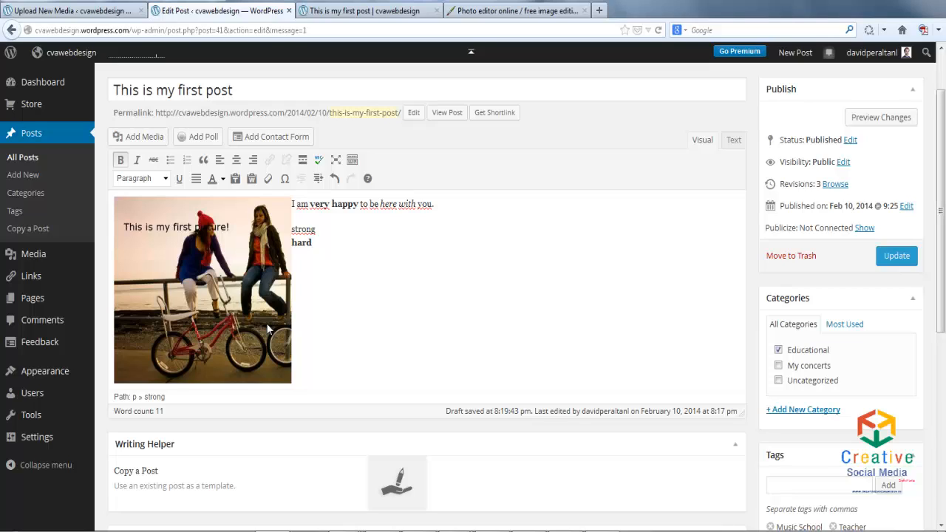
Reduce the inserted picture's size to 70% in its image settings and update it.
{"action": "left_click", "coordinate": [170, 289]}
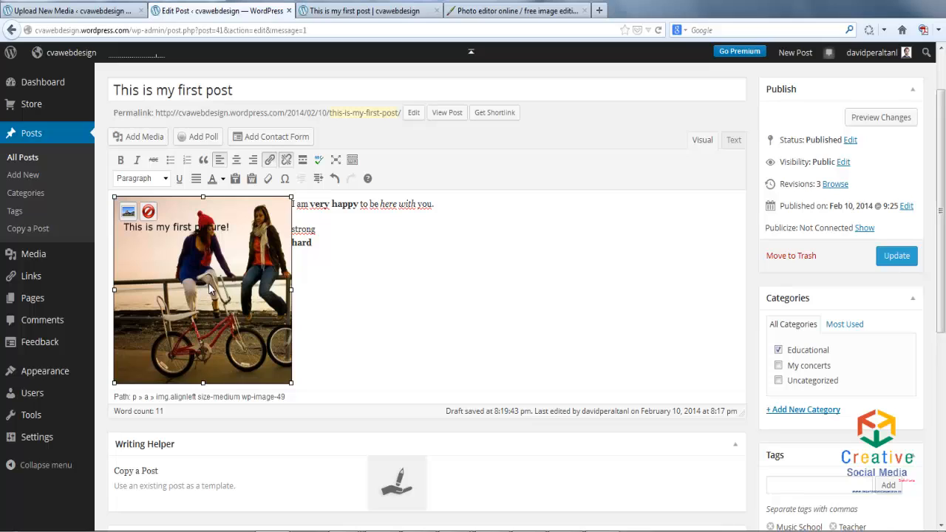
{"action": "left_click", "coordinate": [128, 213]}
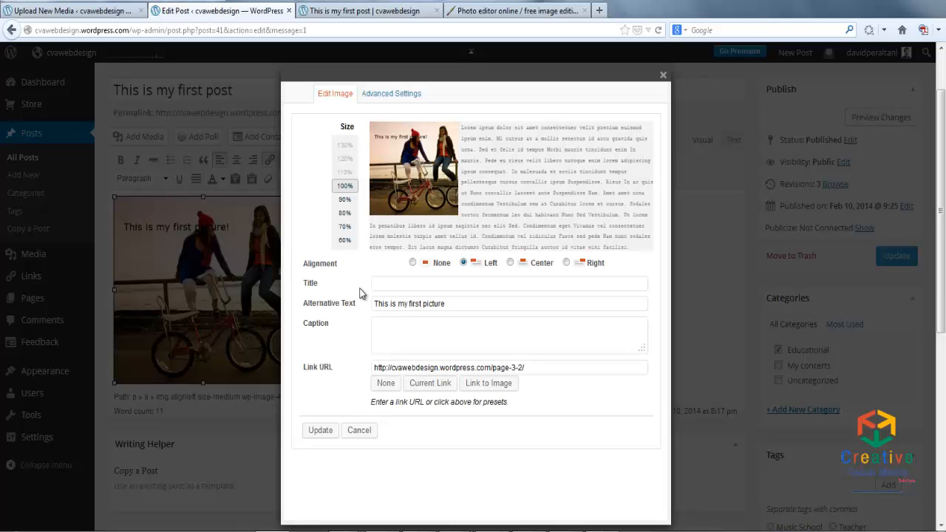
{"action": "left_click", "coordinate": [344, 202]}
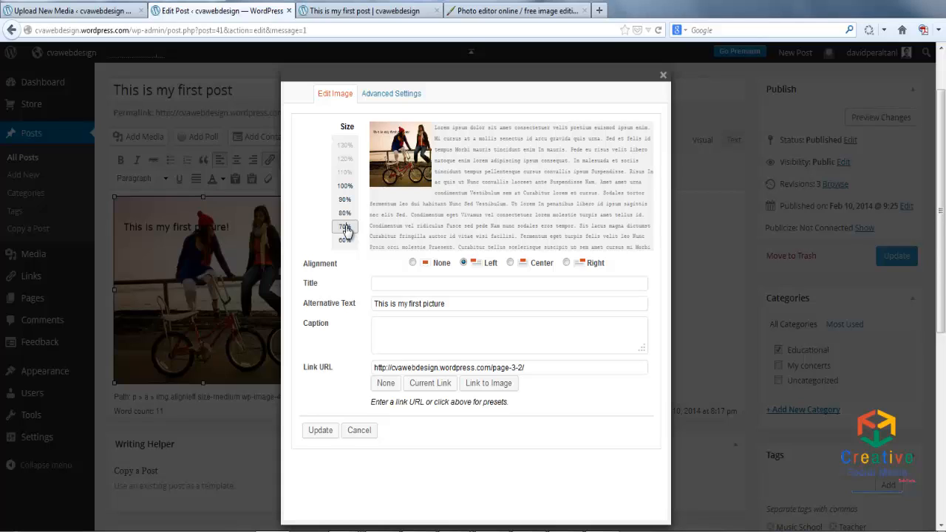
{"action": "left_click", "coordinate": [345, 228]}
{"action": "left_click", "coordinate": [322, 431]}
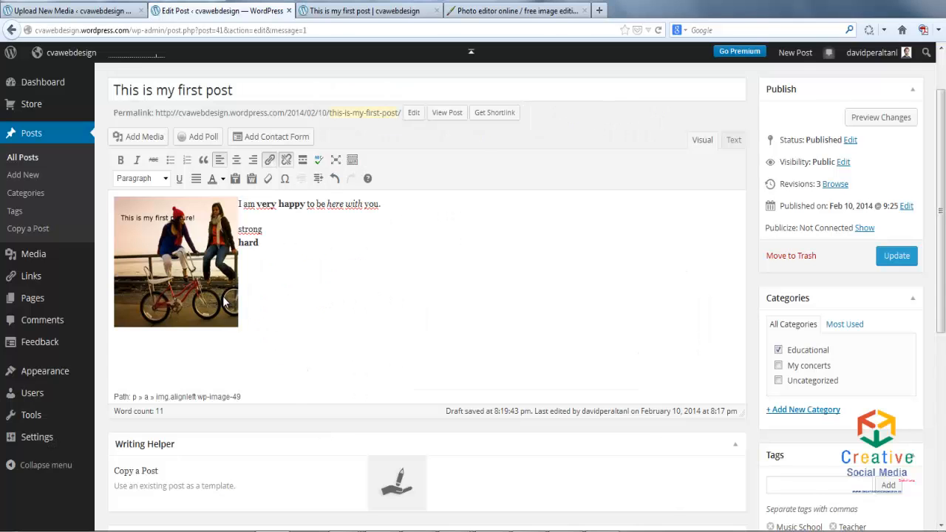
Preview the post changes, checking the picture's link and the Blog page, and return to the Edit Post page.
{"action": "left_click", "coordinate": [863, 119]}
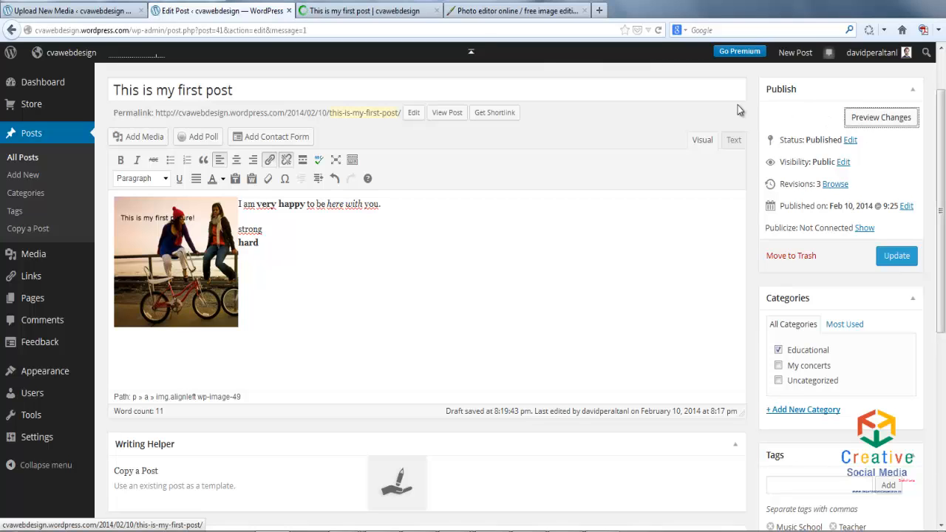
{"action": "left_click", "coordinate": [365, 13]}
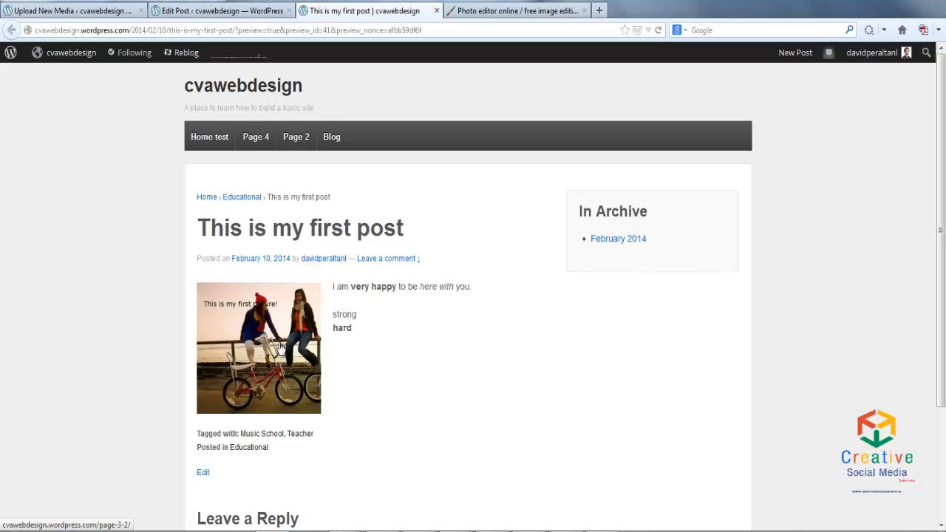
{"action": "left_click", "coordinate": [256, 345]}
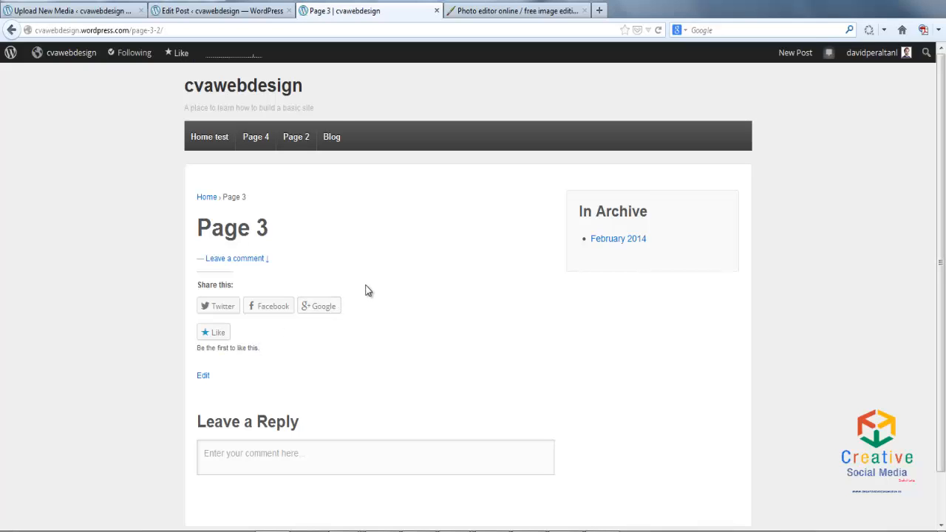
{"action": "left_click", "coordinate": [331, 139]}
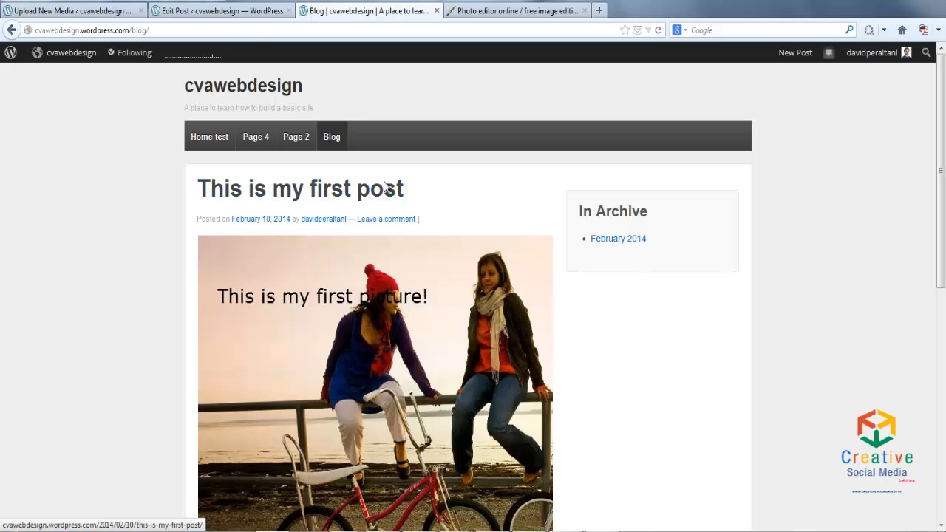
{"action": "left_click", "coordinate": [234, 14]}
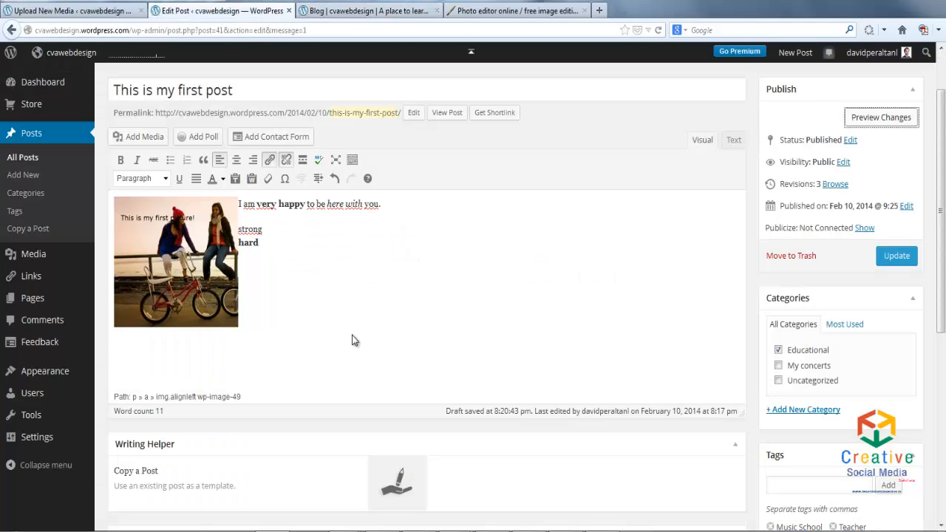